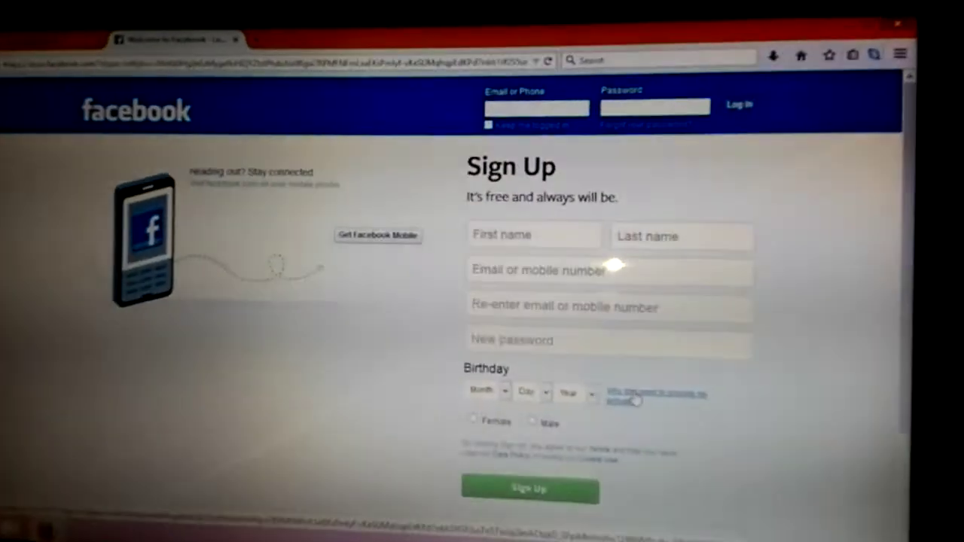
type("+1")
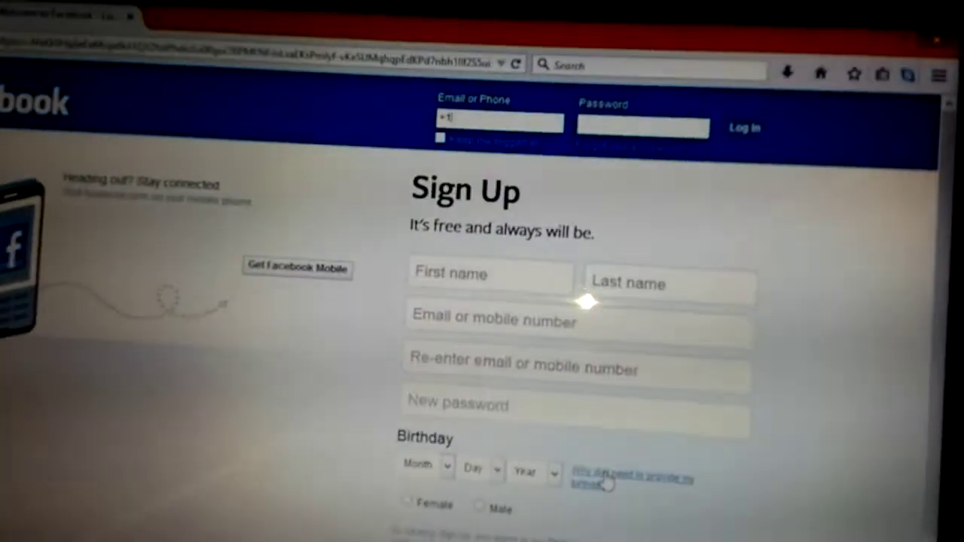
type("91")
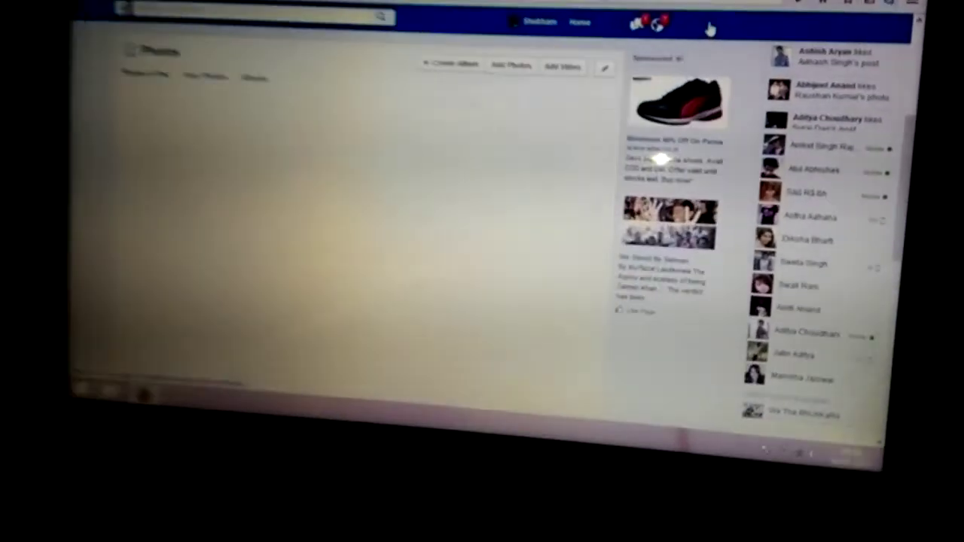
Step: Log out of Facebook from the Photos page via the account dropdown menu
left_click(719, 38)
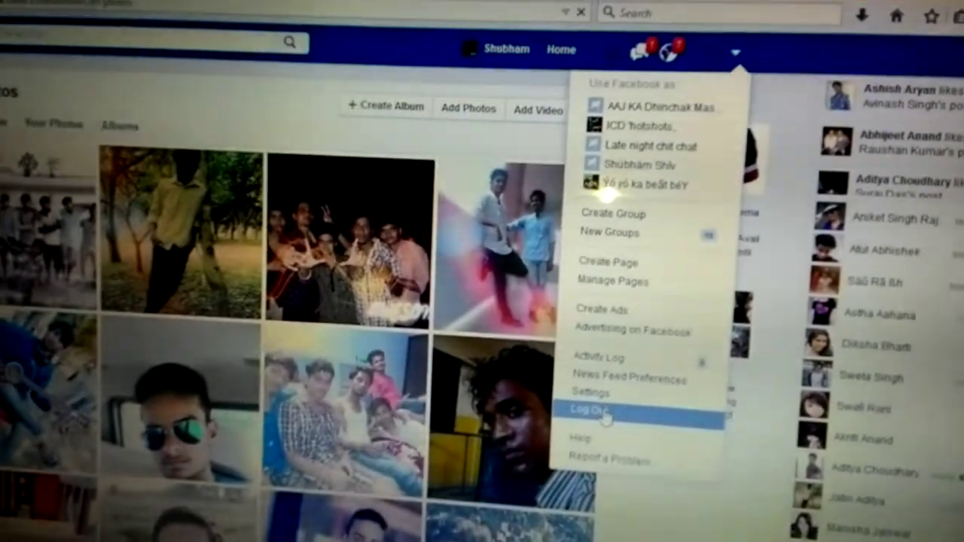
left_click(601, 421)
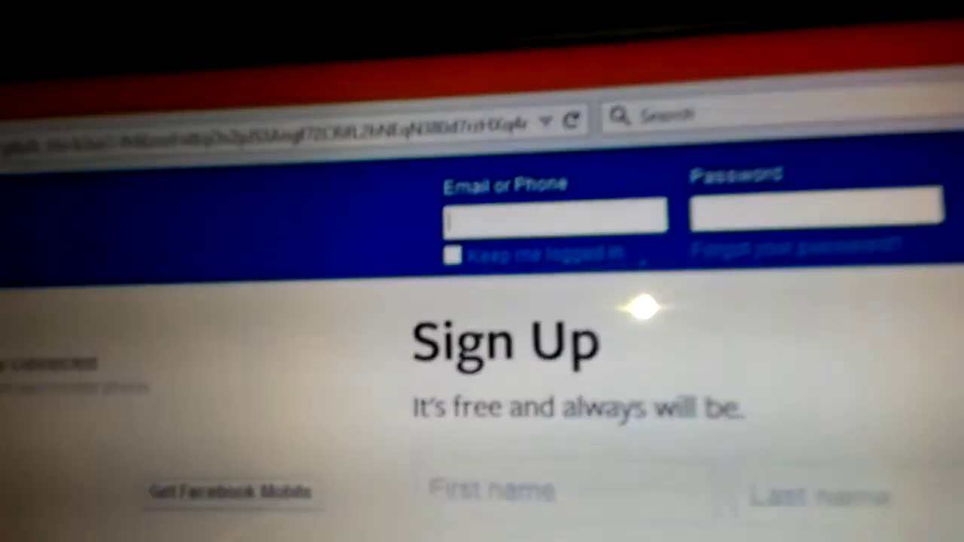
type("+")
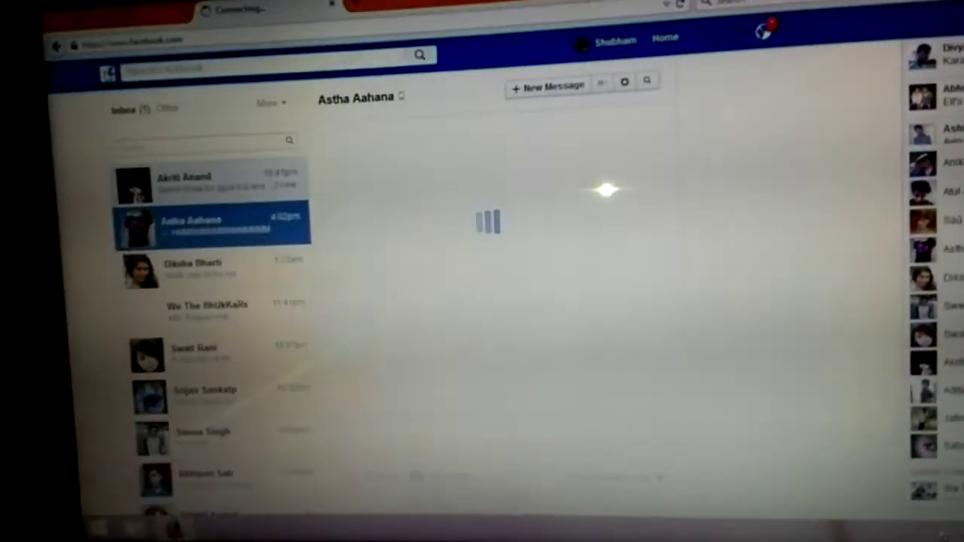
Step: Go back from Messages to the news feed and show the account dropdown menu
key("alt+Left")
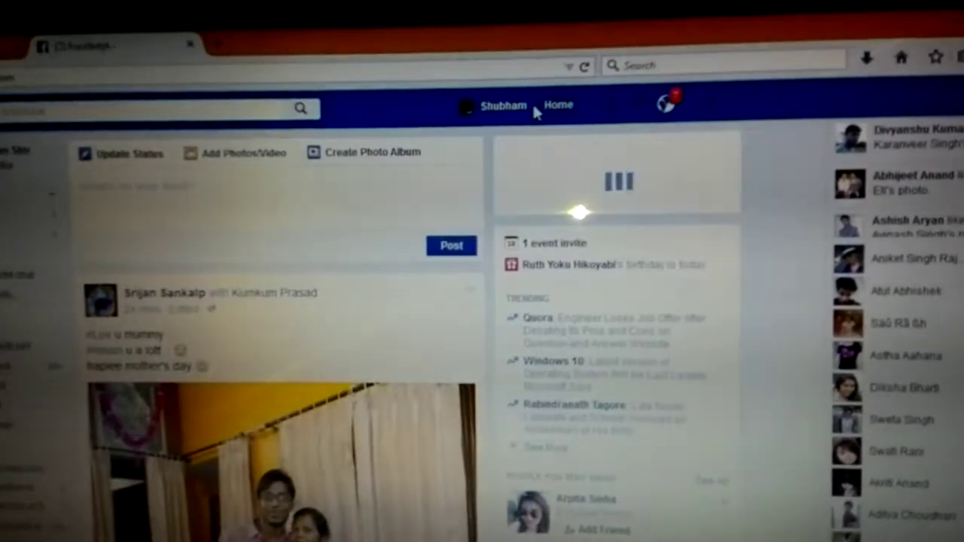
left_click(751, 108)
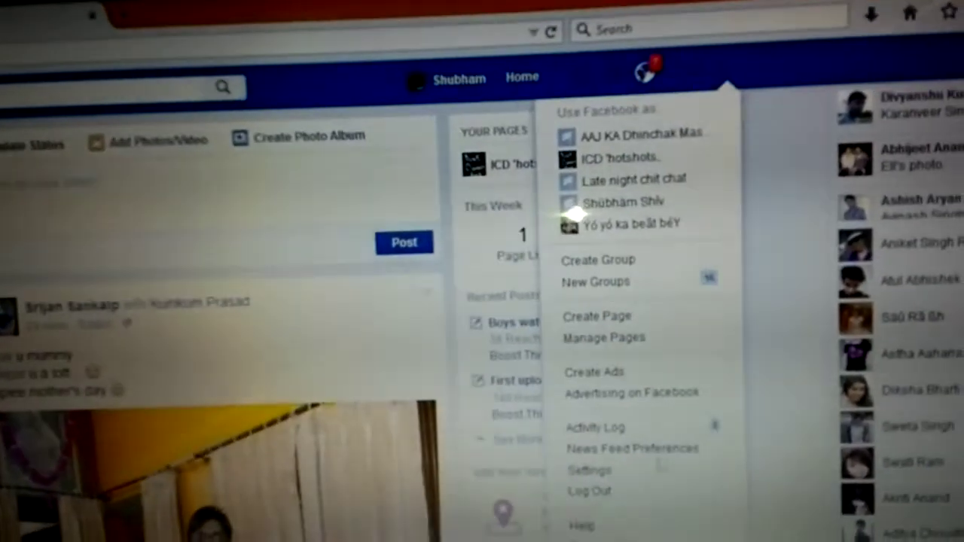